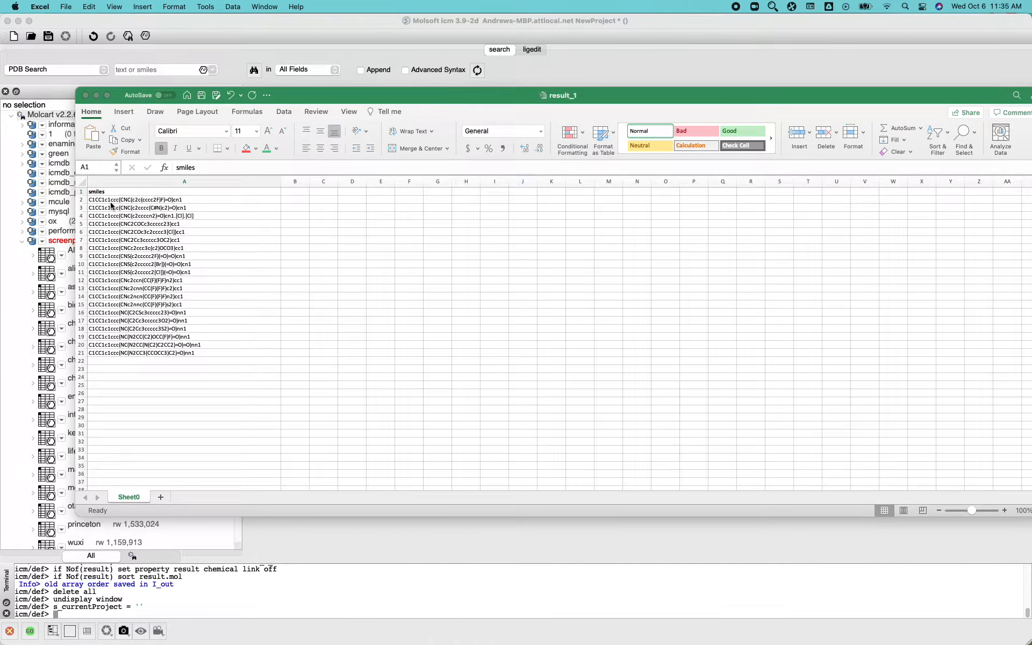
Step: Switch to ICM and open result_1.xlsx, reading the first row as column names and all worksheets
click(282, 39)
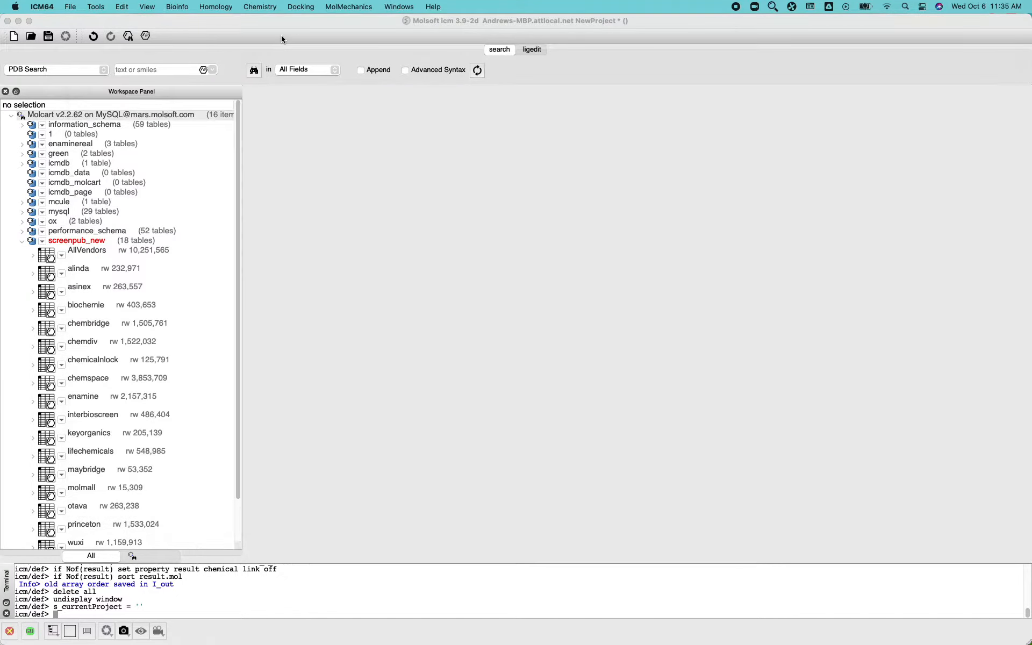
click(71, 6)
click(77, 47)
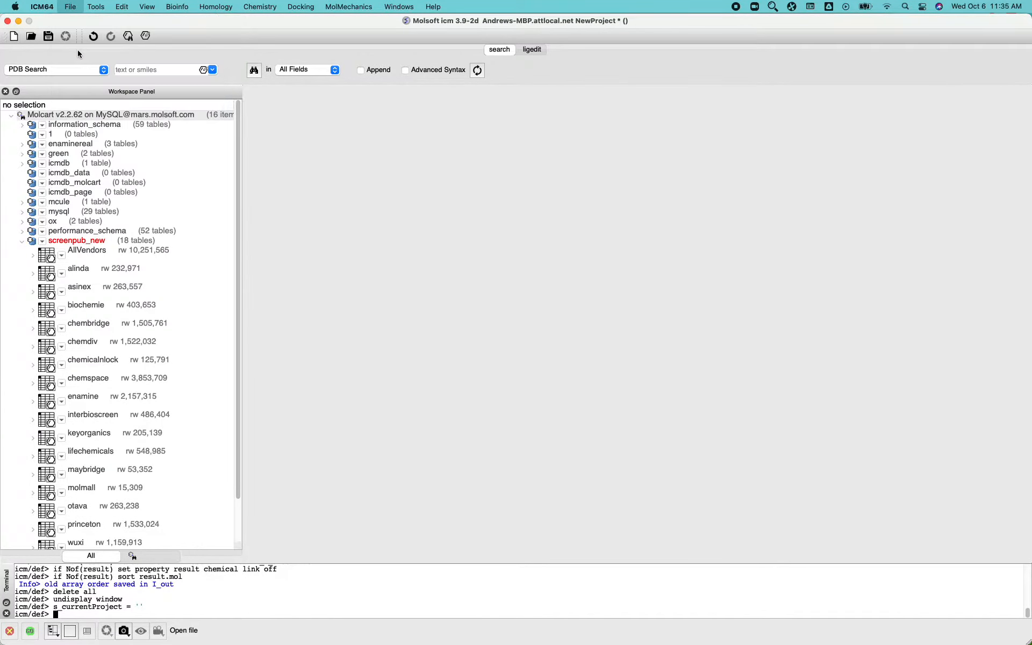
double_click(350, 144)
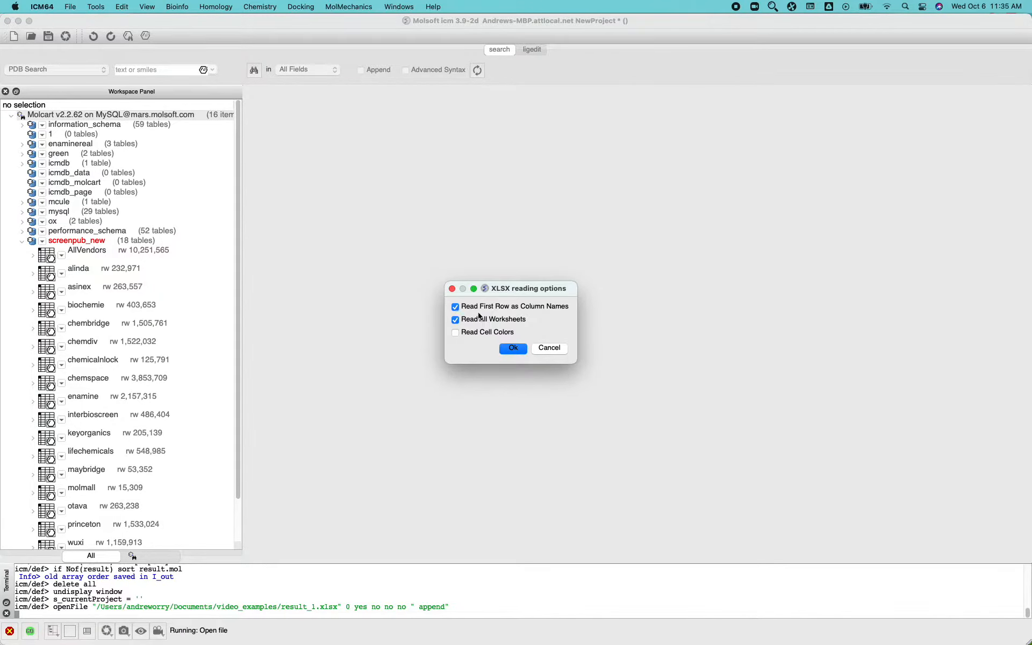
click(514, 349)
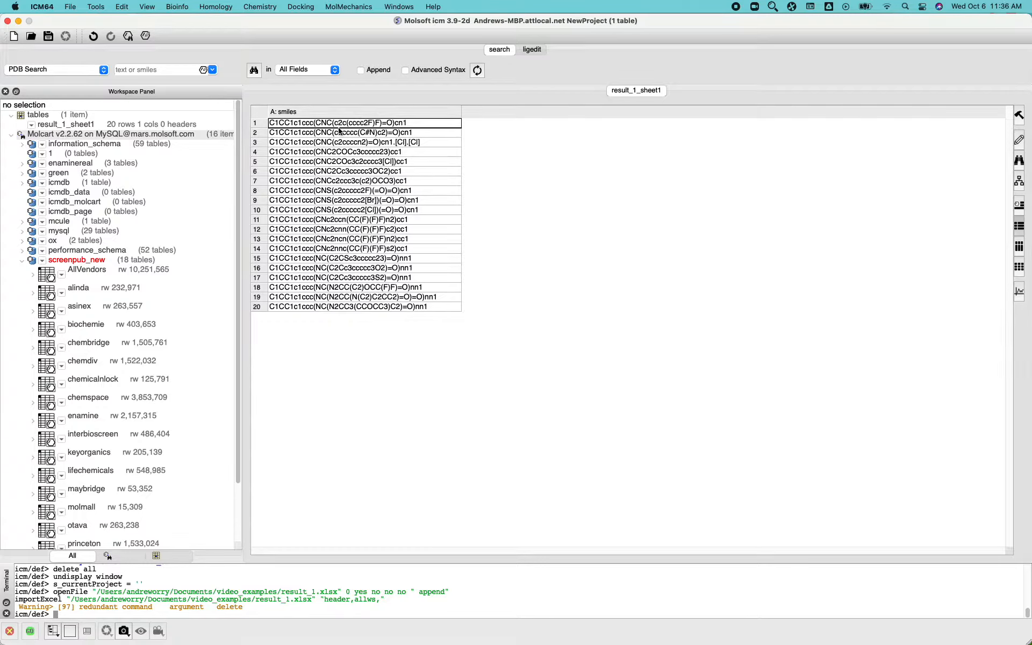
Step: Insert a column named mol after column A, generating 2D structures from the SMILES with the 2Dfrom_Smiles function
right_click(326, 116)
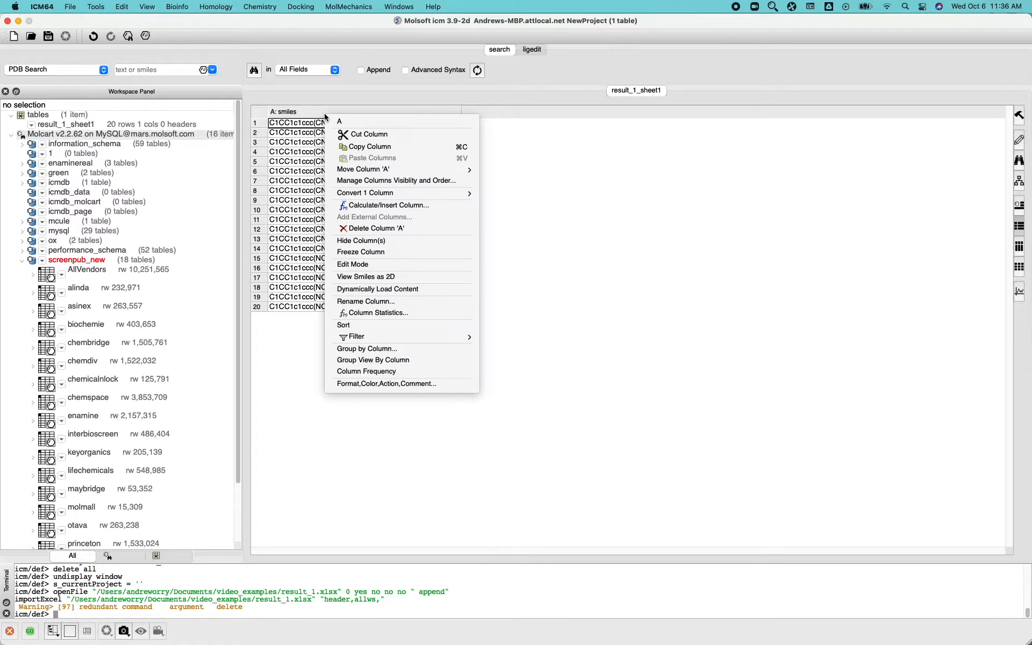
click(354, 207)
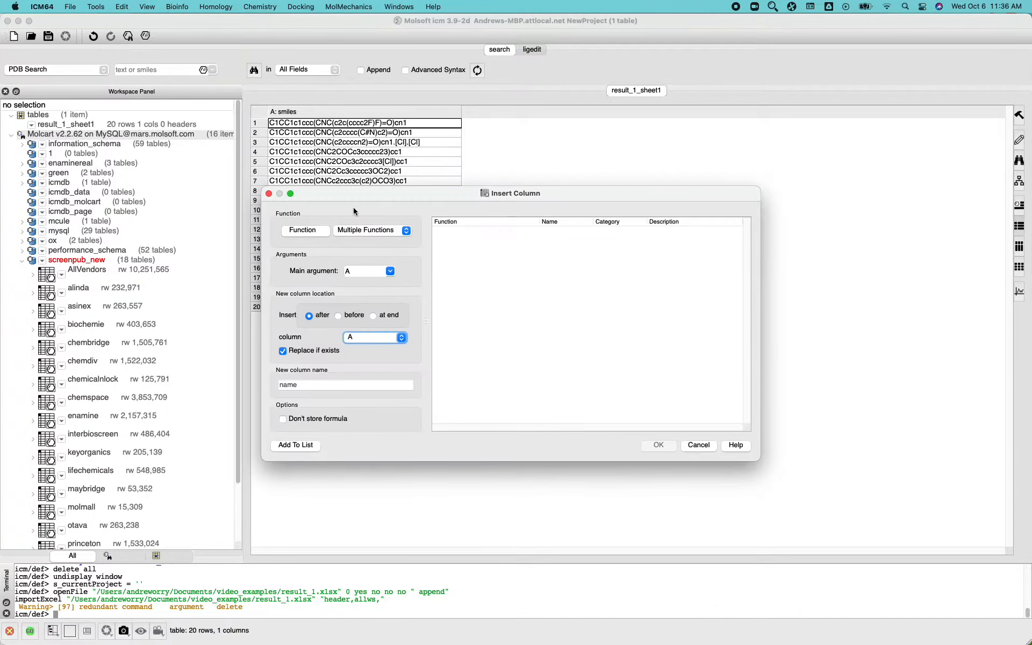
click(366, 232)
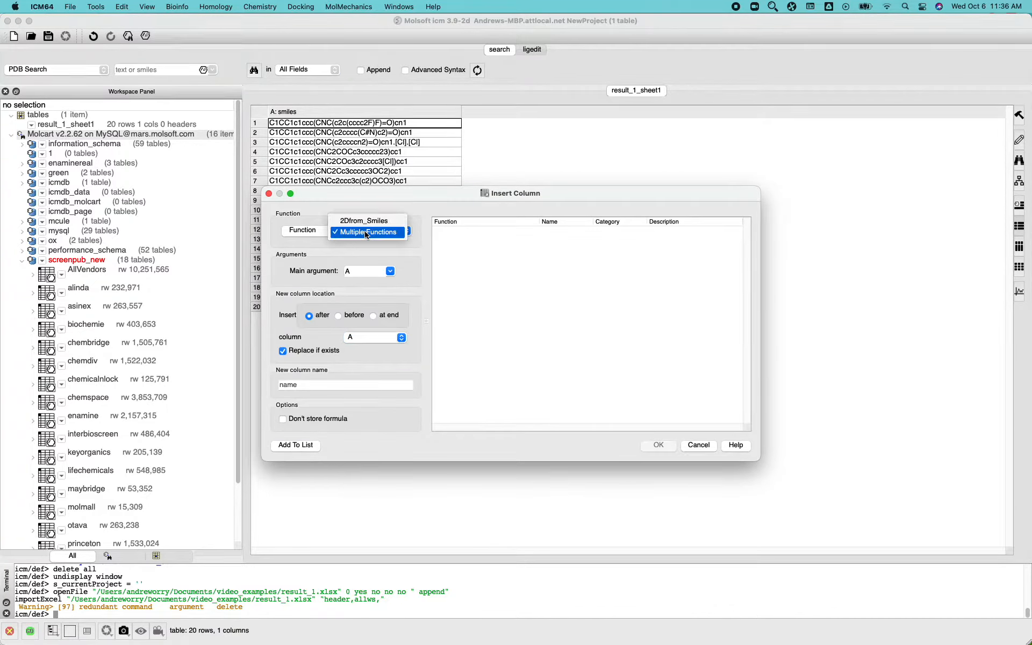
click(314, 235)
click(316, 236)
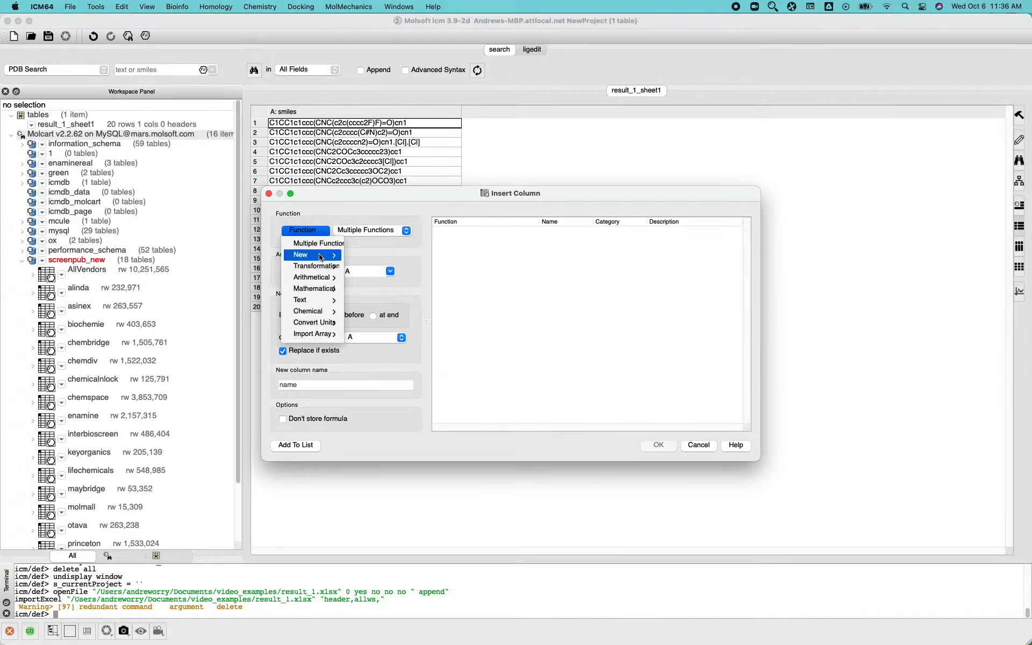
mouse_move(317, 314)
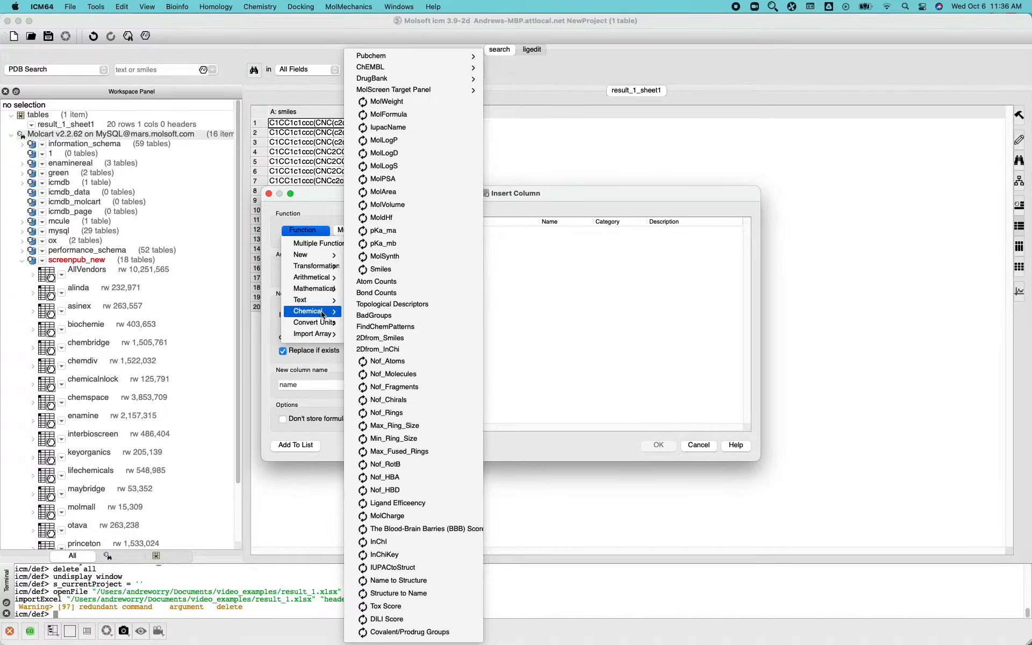
click(376, 339)
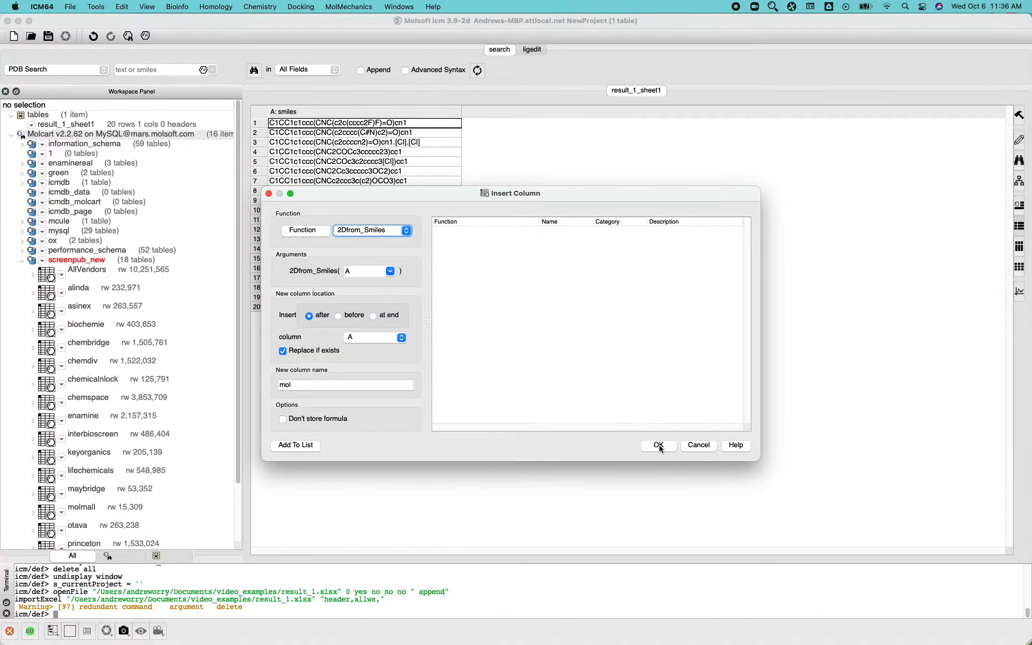
click(660, 446)
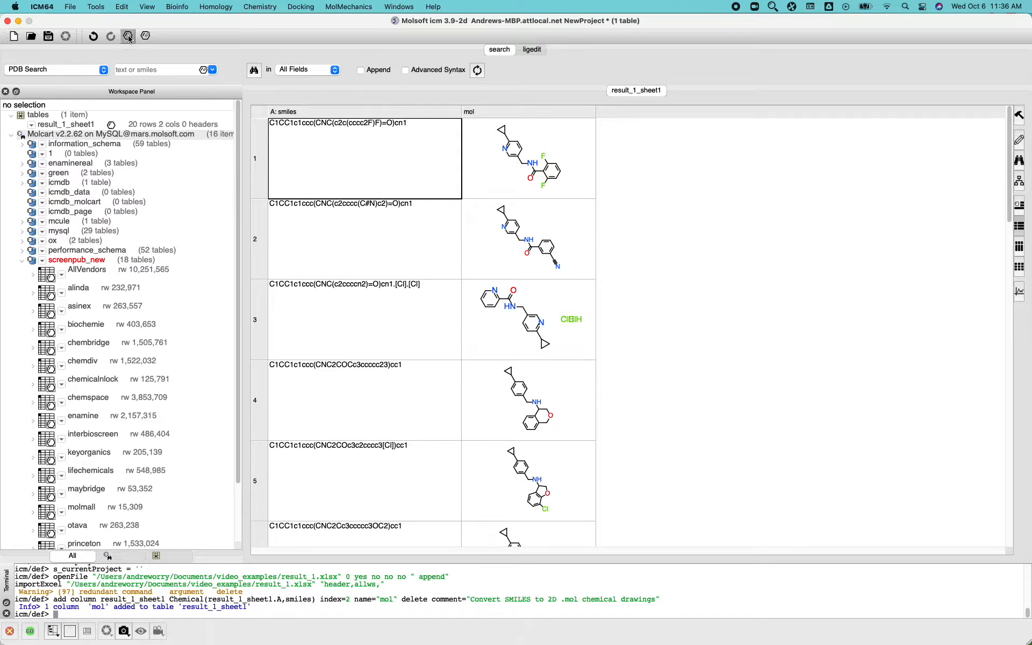
click(104, 10)
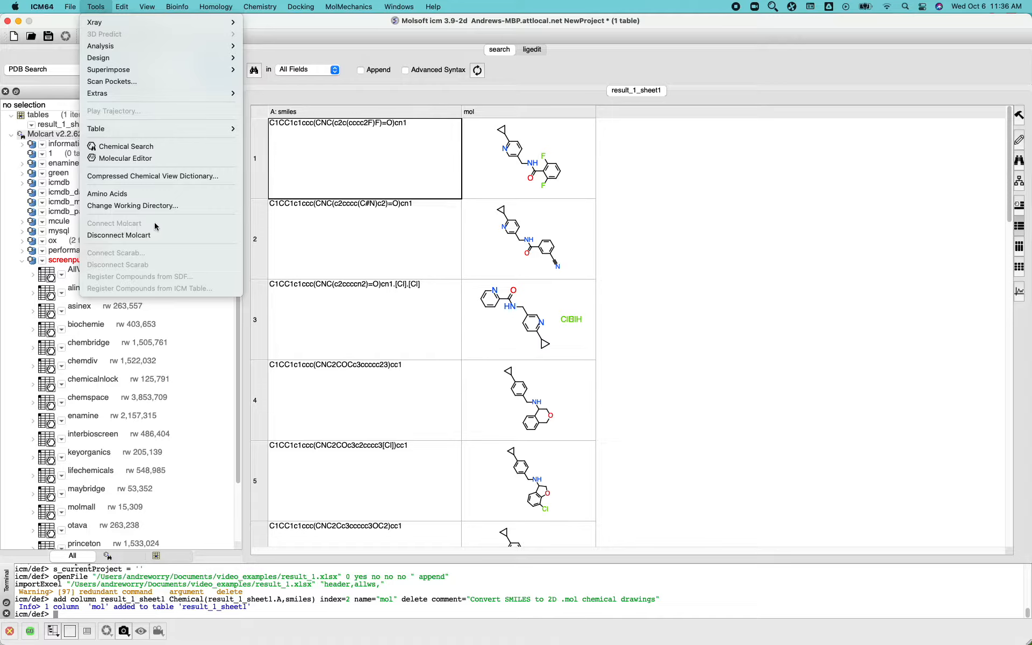
click(662, 337)
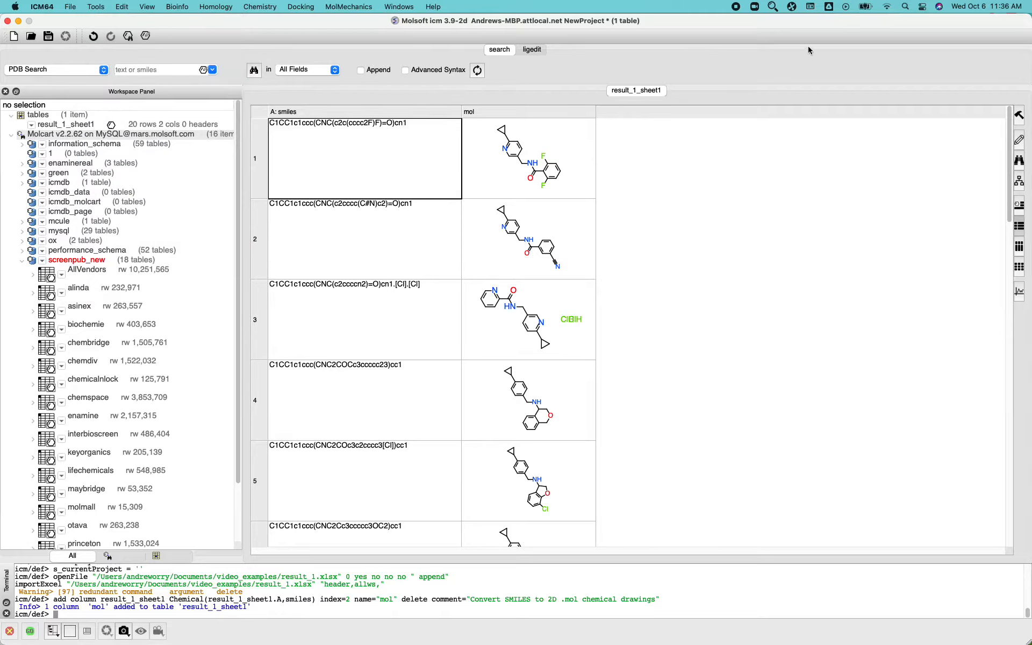
click(773, 6)
click(778, 22)
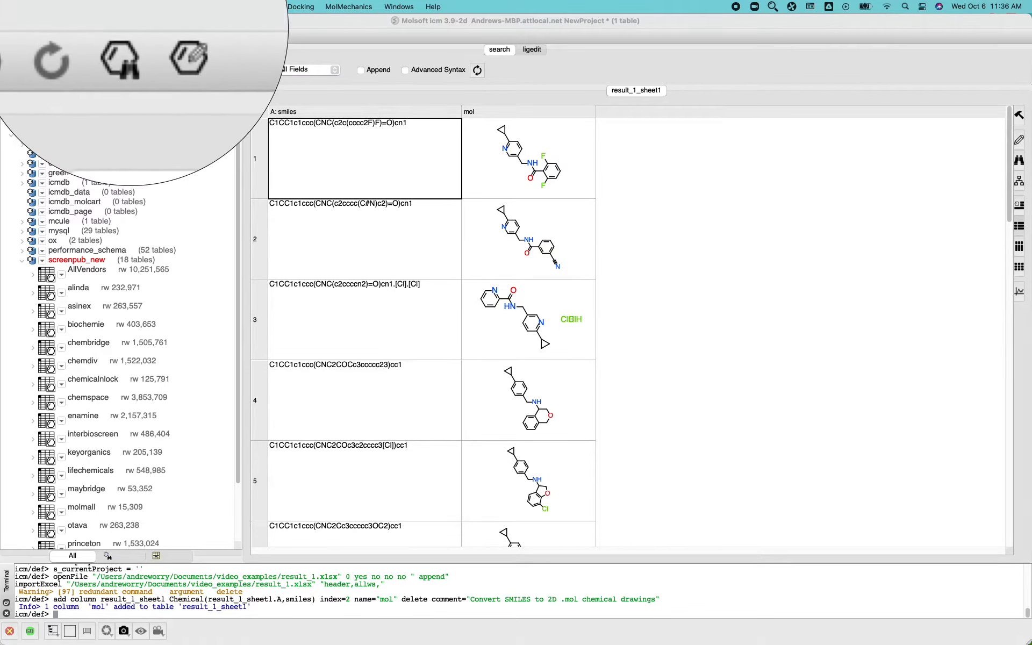
click(131, 29)
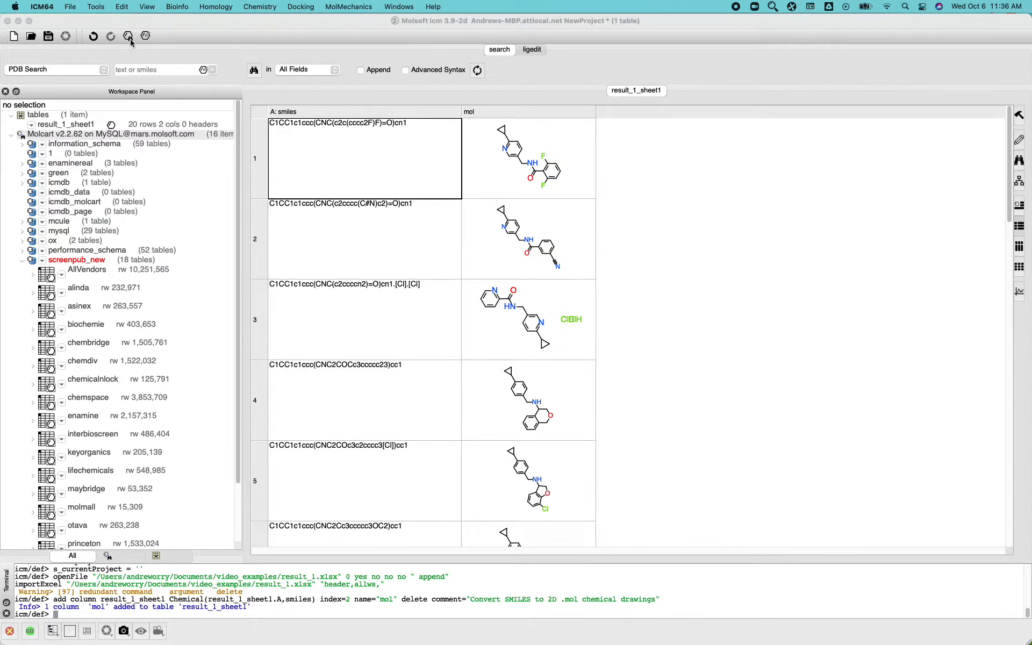
Step: Open the Chemical Search window and clear the structure drawn in its query editor
click(128, 36)
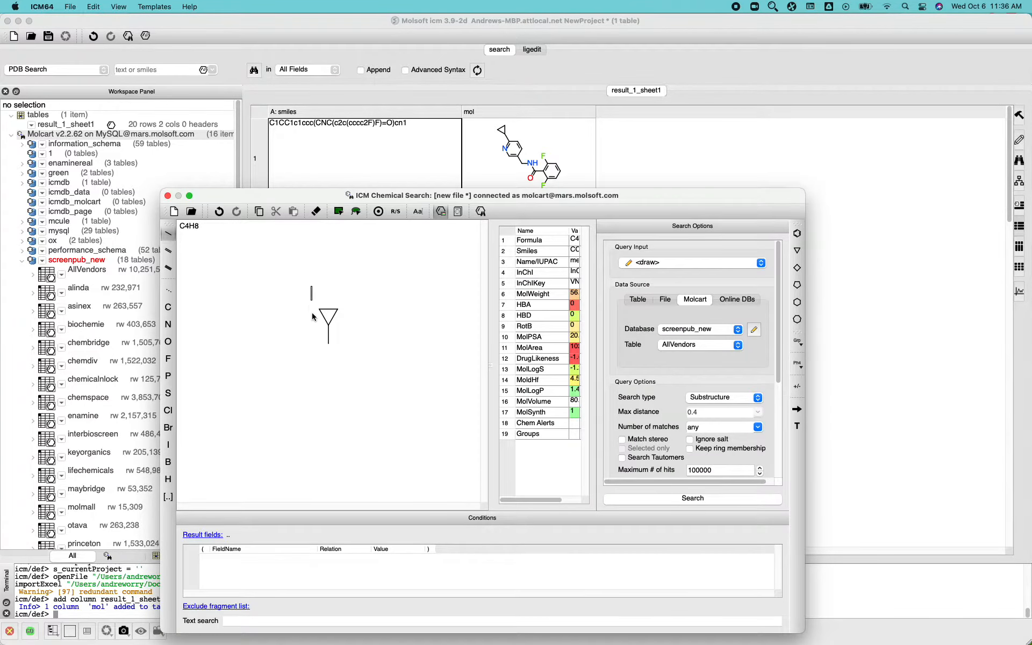
key(Delete)
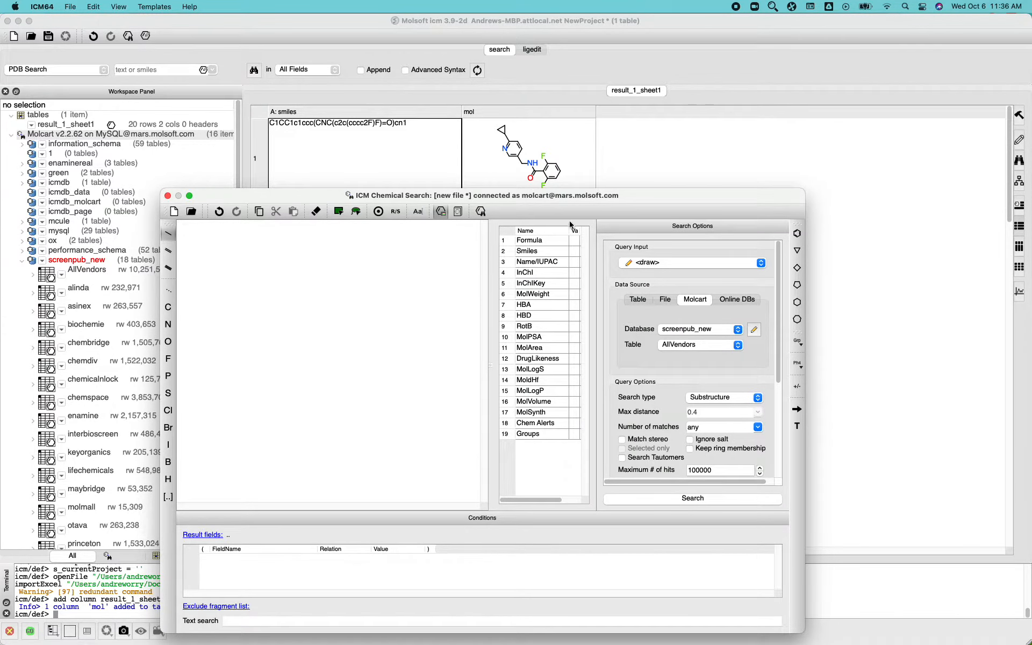
drag(539, 199, 517, 131)
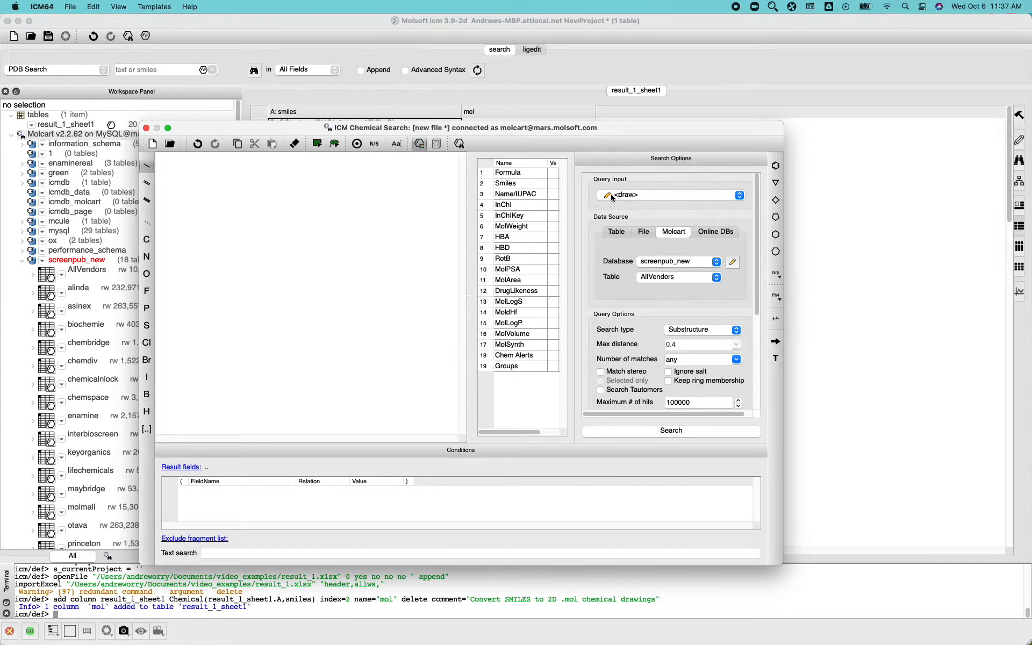
drag(562, 129, 651, 222)
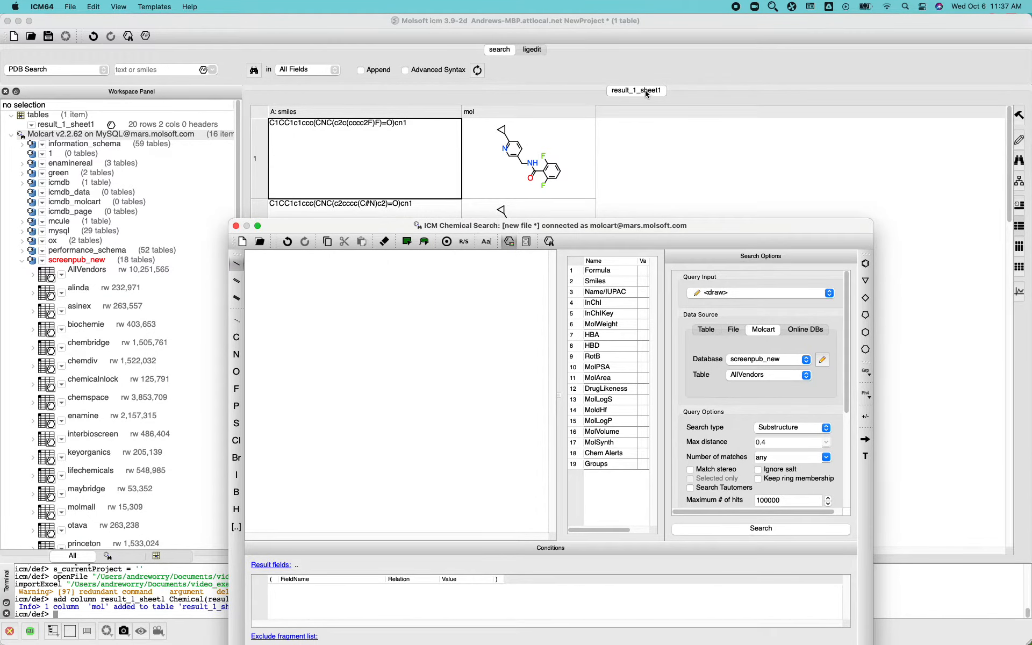
Step: Set the chemical search's query input to the result_1_sheet1 table
click(830, 293)
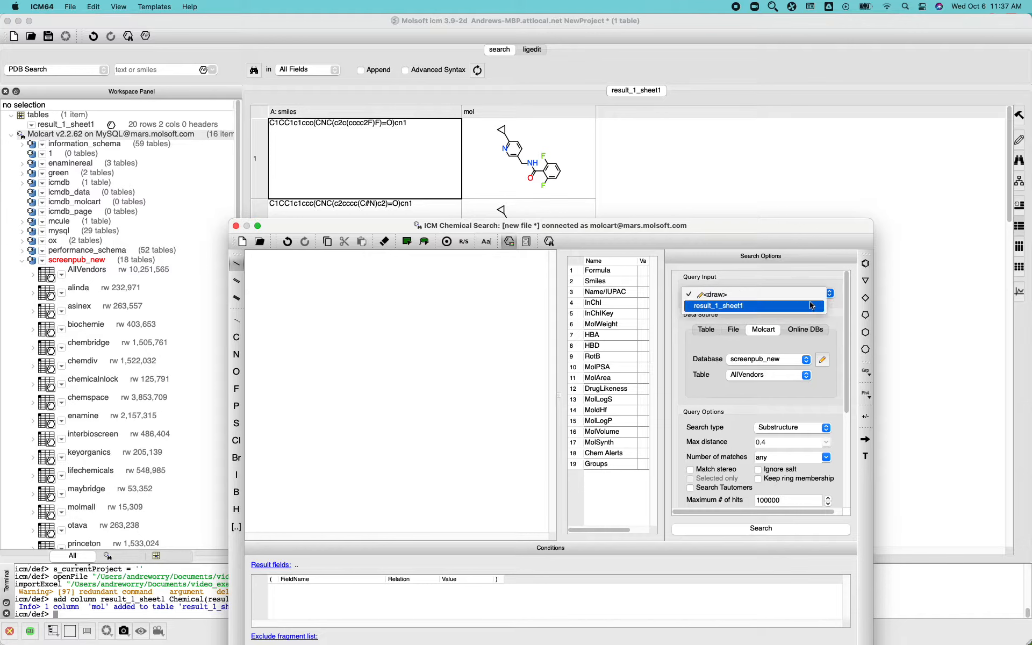
click(748, 305)
drag(729, 224, 708, 98)
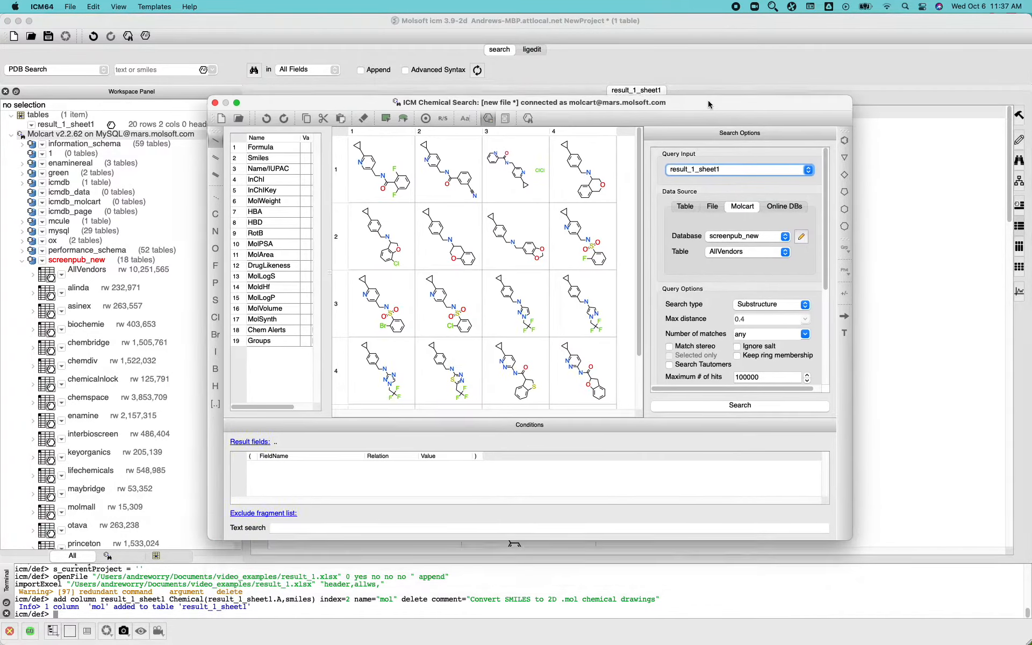
Step: Run a substructure search against the AllVendors table of the screenpub_new Molcart database
click(684, 207)
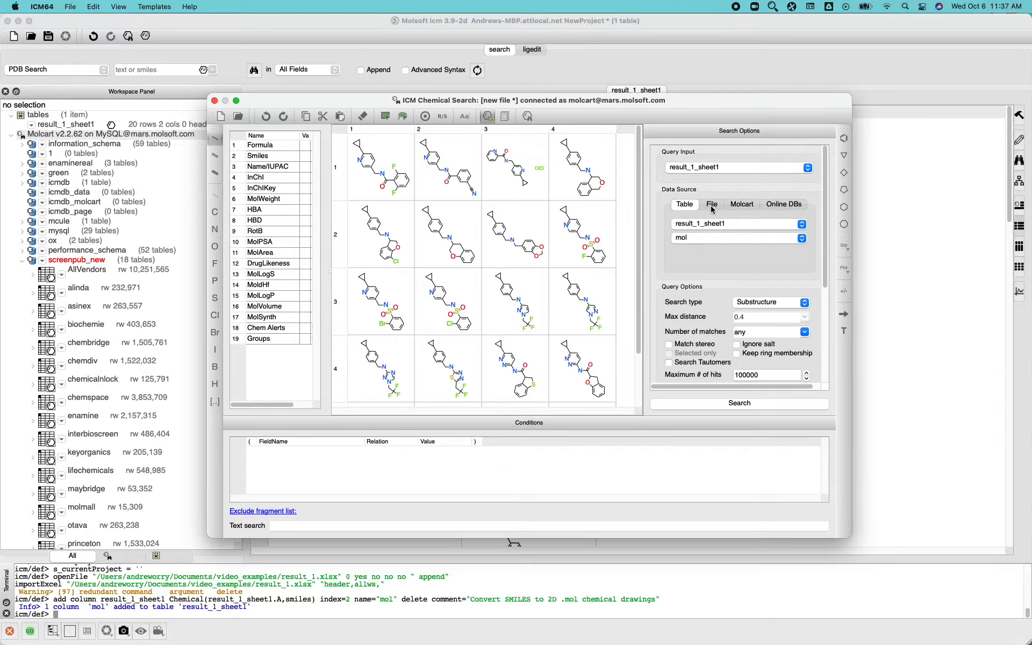
click(711, 207)
click(736, 208)
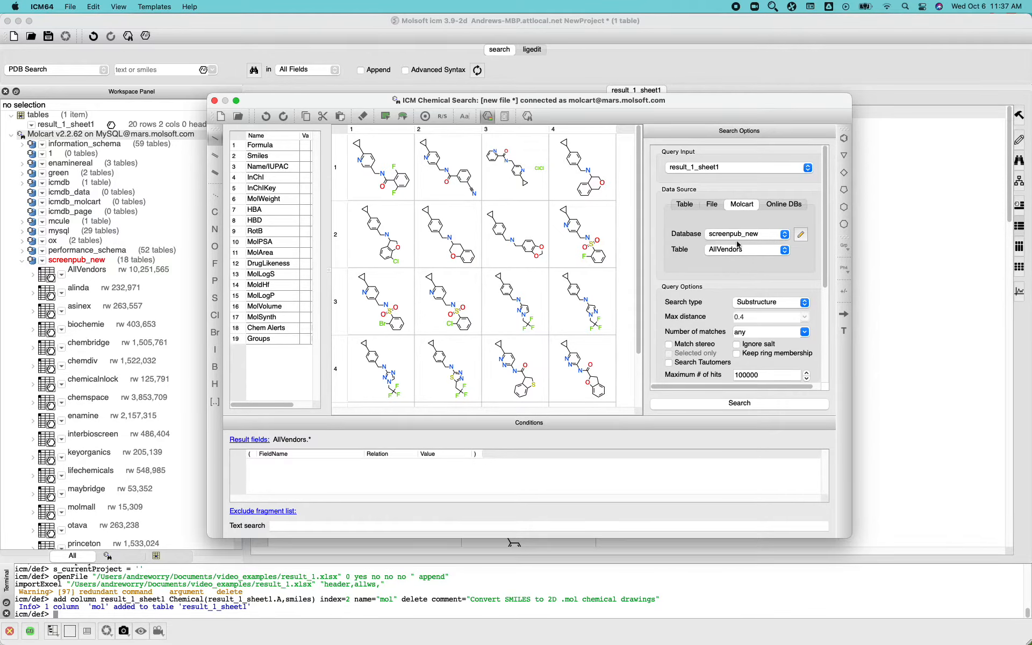
click(726, 407)
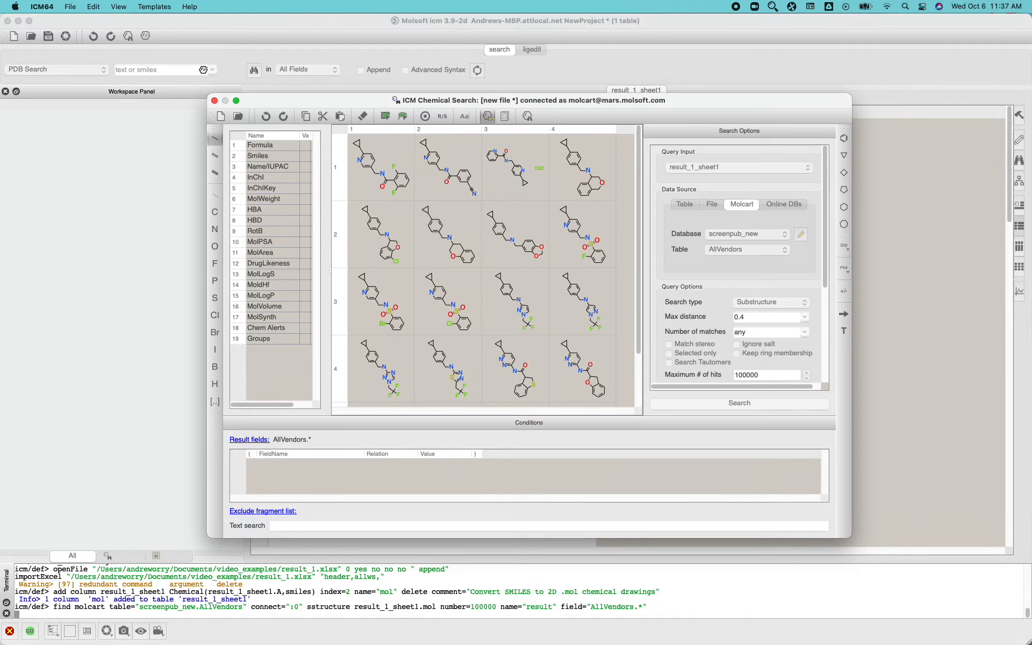
mouse_move(585, 644)
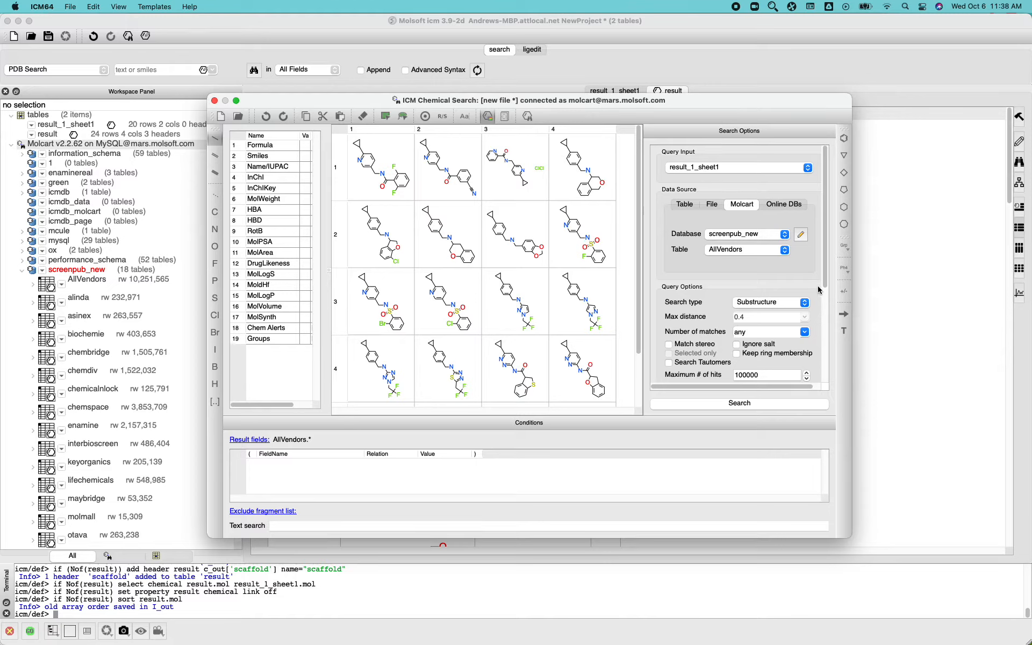
Step: Check the search's result-saving options and look through the compounds and vendor codes in the result table
drag(825, 282, 827, 352)
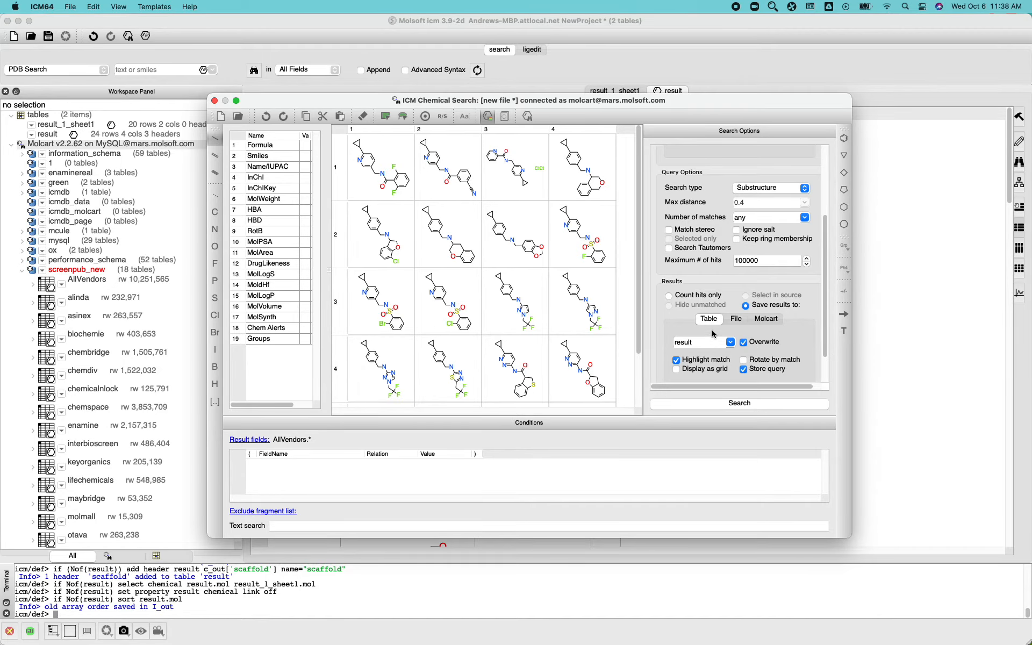
drag(621, 110, 708, 496)
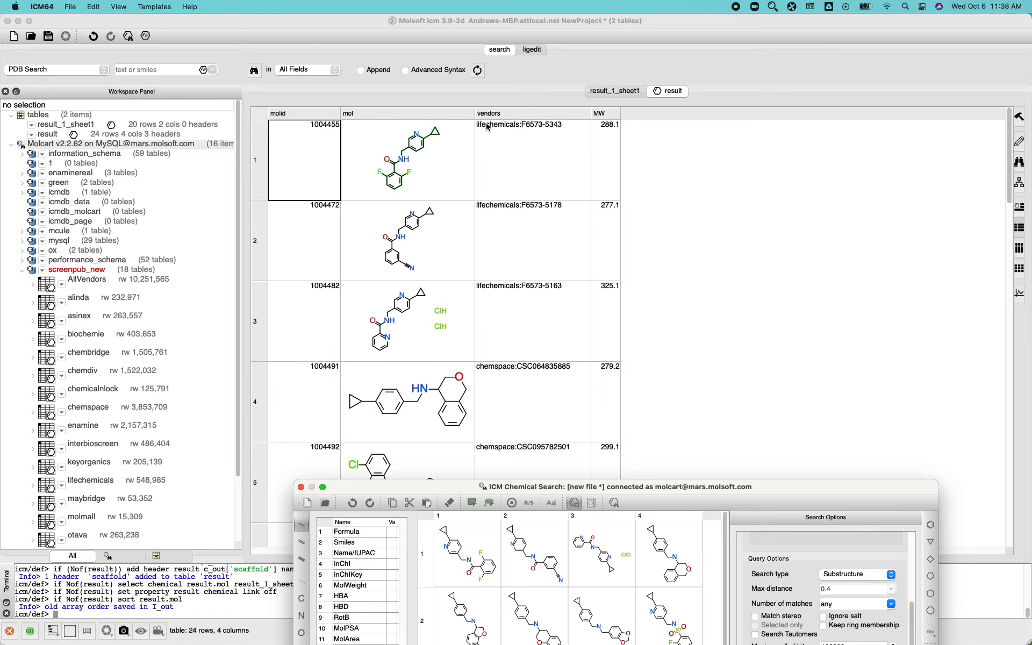
scroll(497, 253, down, 3)
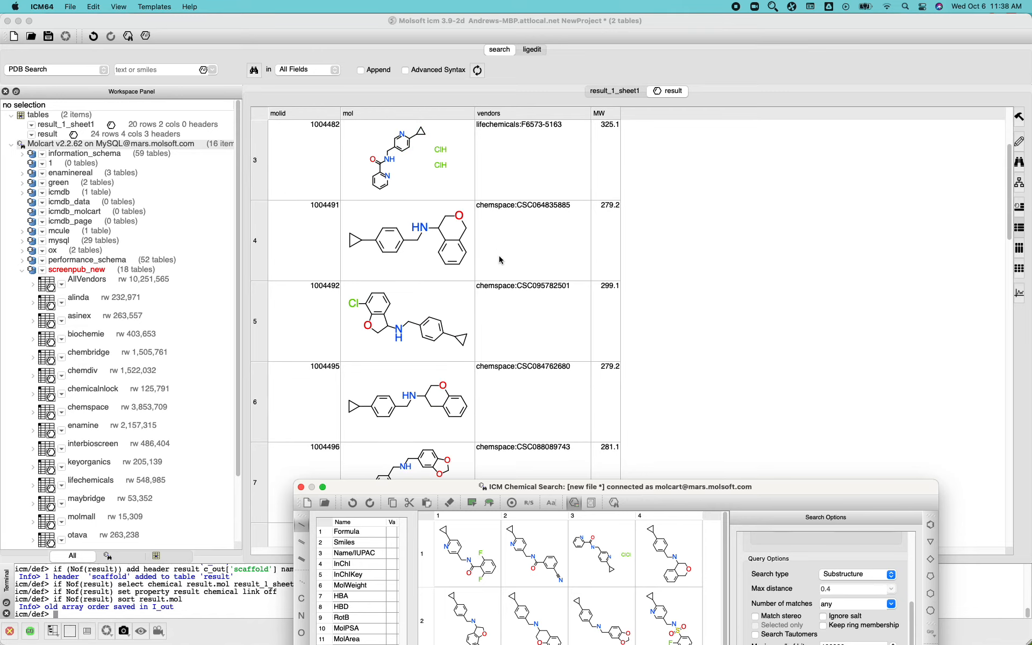
scroll(522, 293, down, 3)
scroll(524, 296, down, 12)
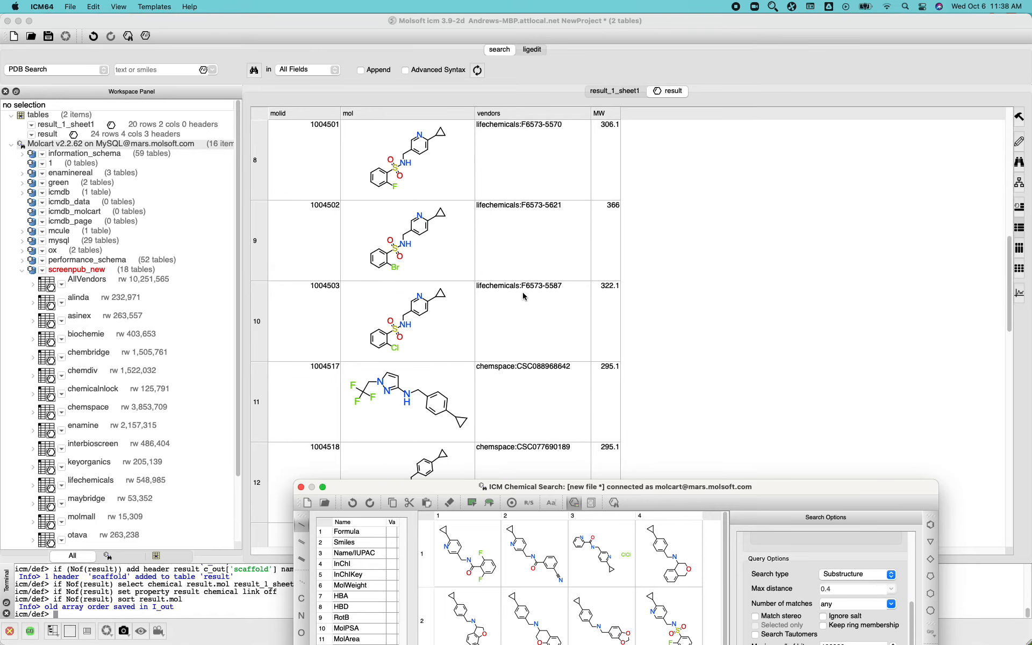